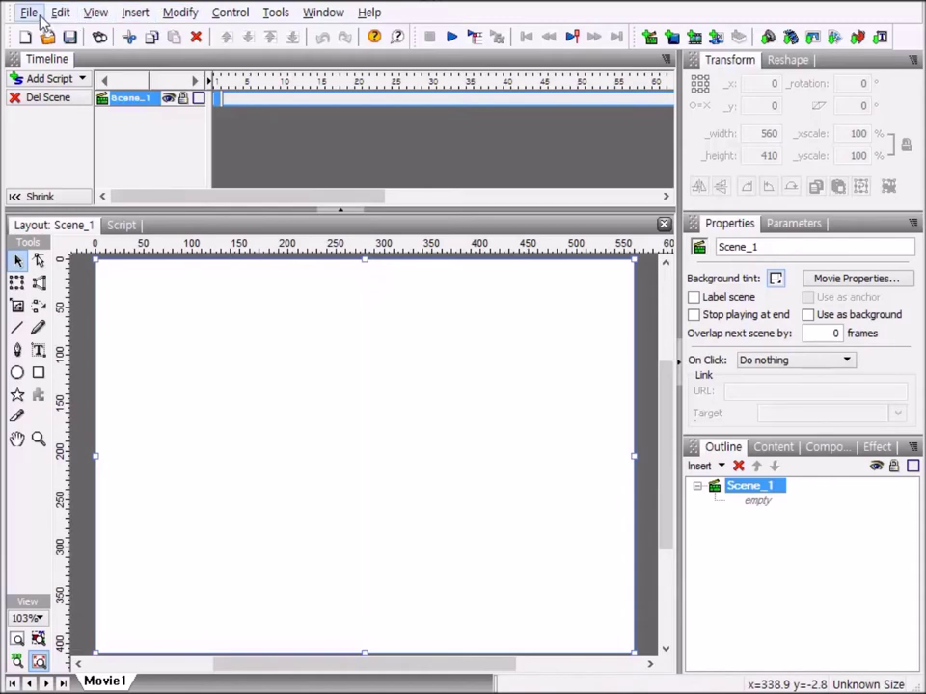
Restore the default panel layout and set the movie size to 500 by 375 pixels in the movie properties
{"action": "left_click", "coordinate": [324, 14]}
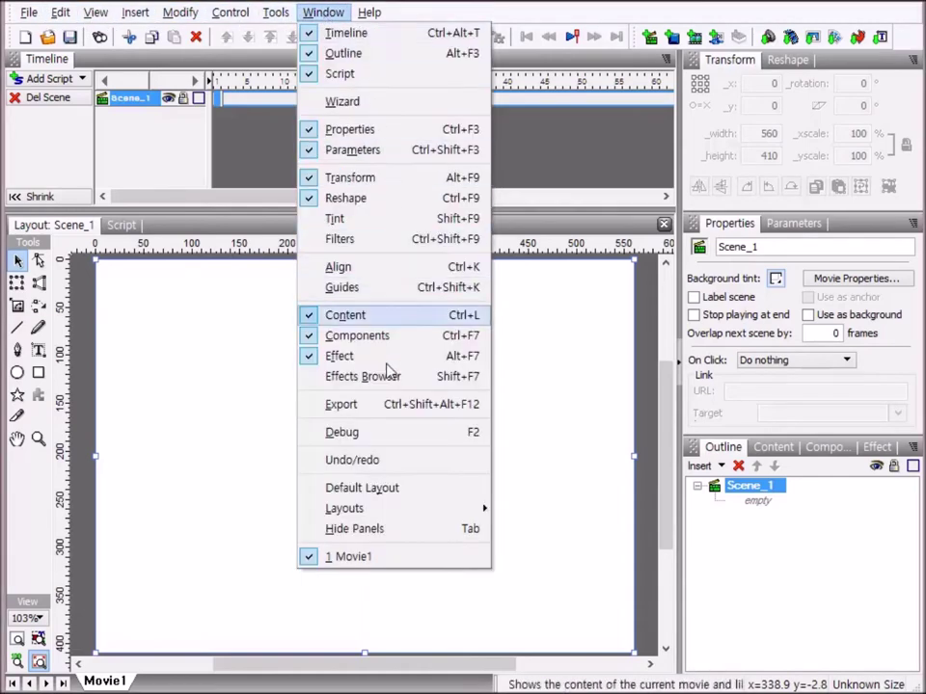
{"action": "left_click", "coordinate": [429, 497]}
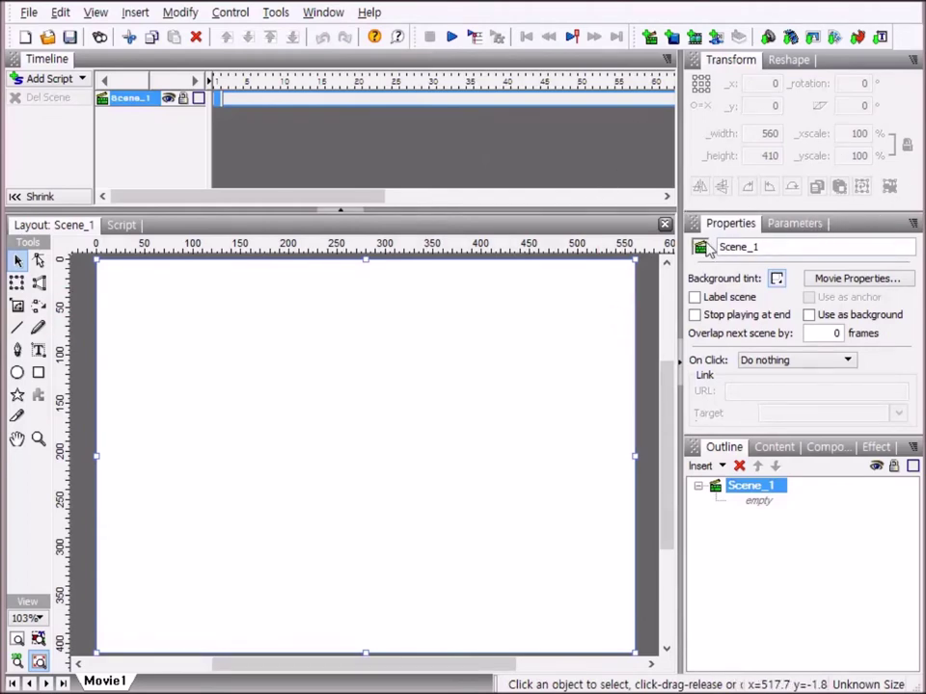
{"action": "left_click", "coordinate": [856, 278]}
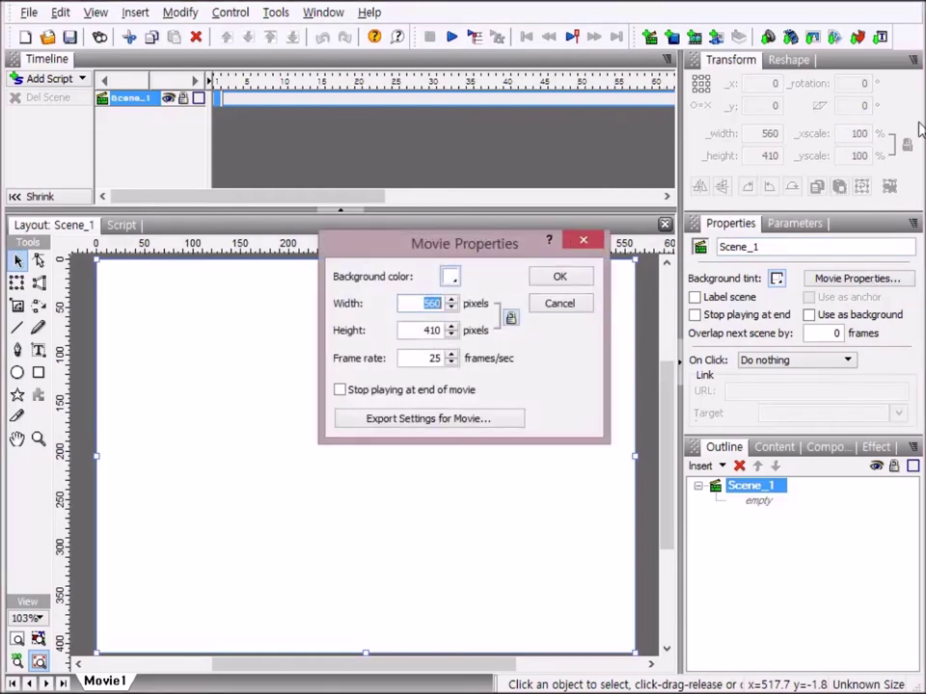
{"action": "left_click_drag", "start_coordinate": [514, 249], "coordinate": [464, 275]}
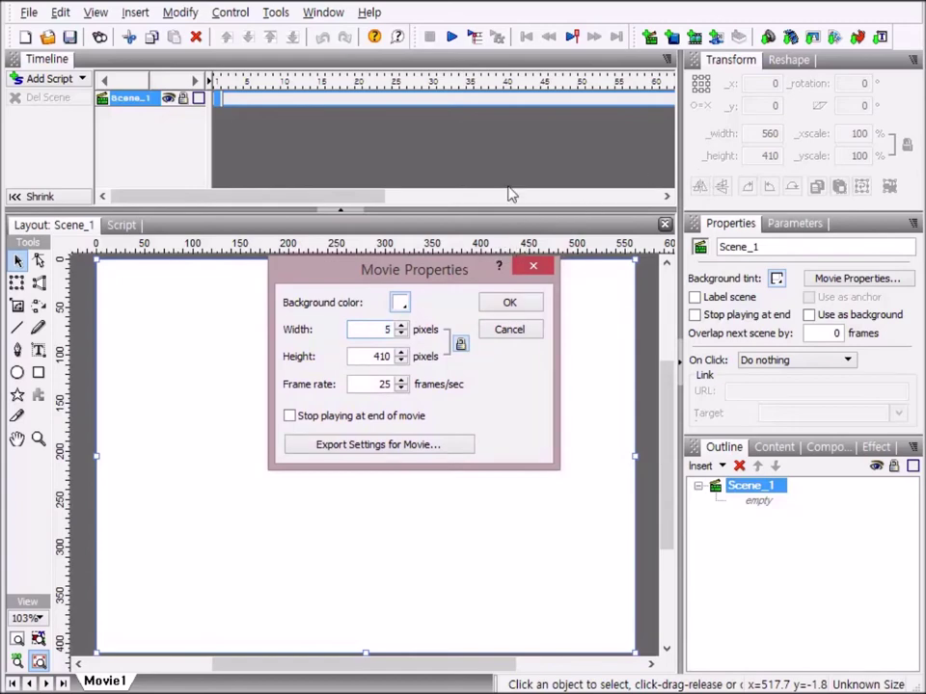
{"action": "key", "text": "Tab"}
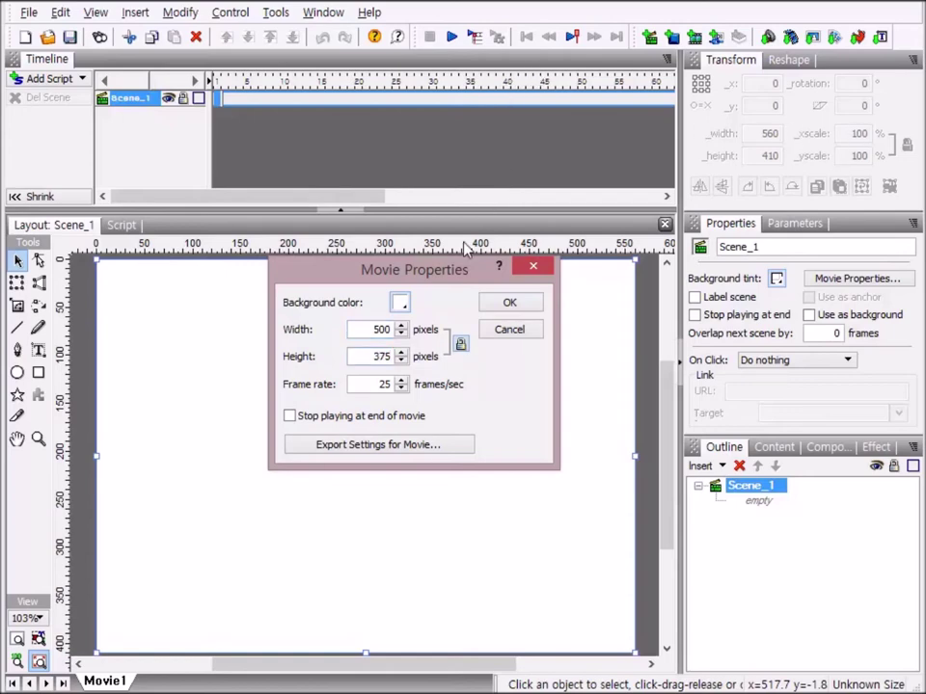
{"action": "left_click", "coordinate": [521, 307]}
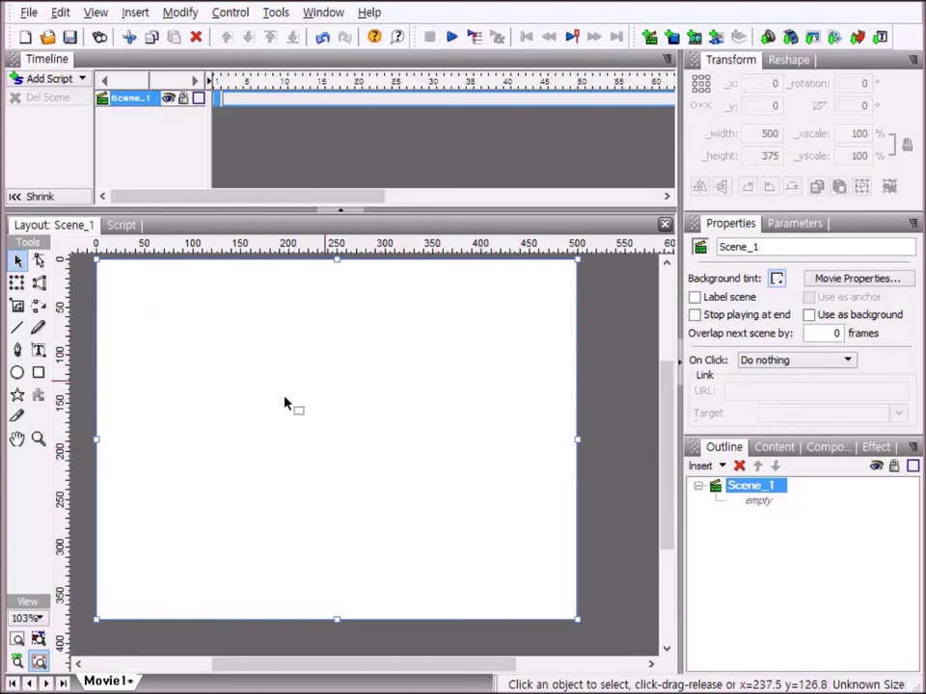
View the stage fitted to the window, then at 100%, 75%, 50% and 33% zoom, and return it to actual size
{"action": "left_click", "coordinate": [17, 641]}
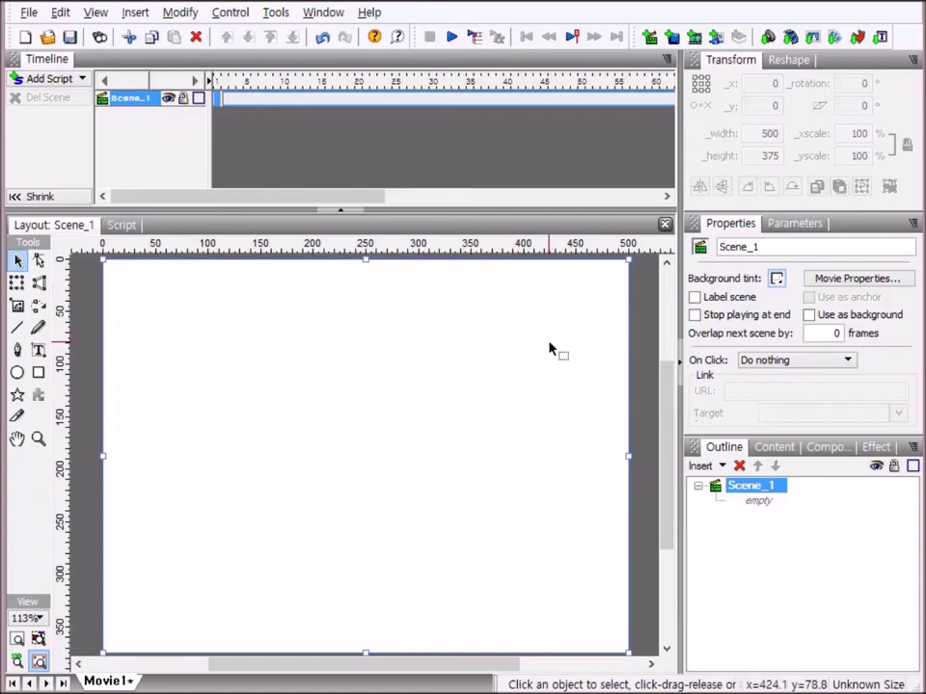
{"action": "left_click", "coordinate": [18, 661]}
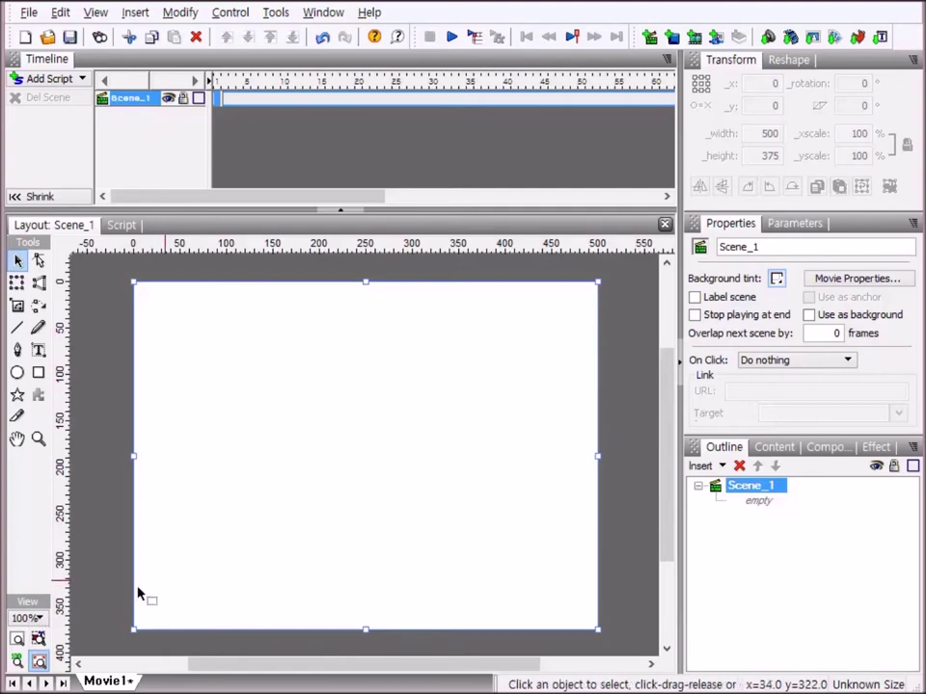
{"action": "left_click", "coordinate": [26, 619]}
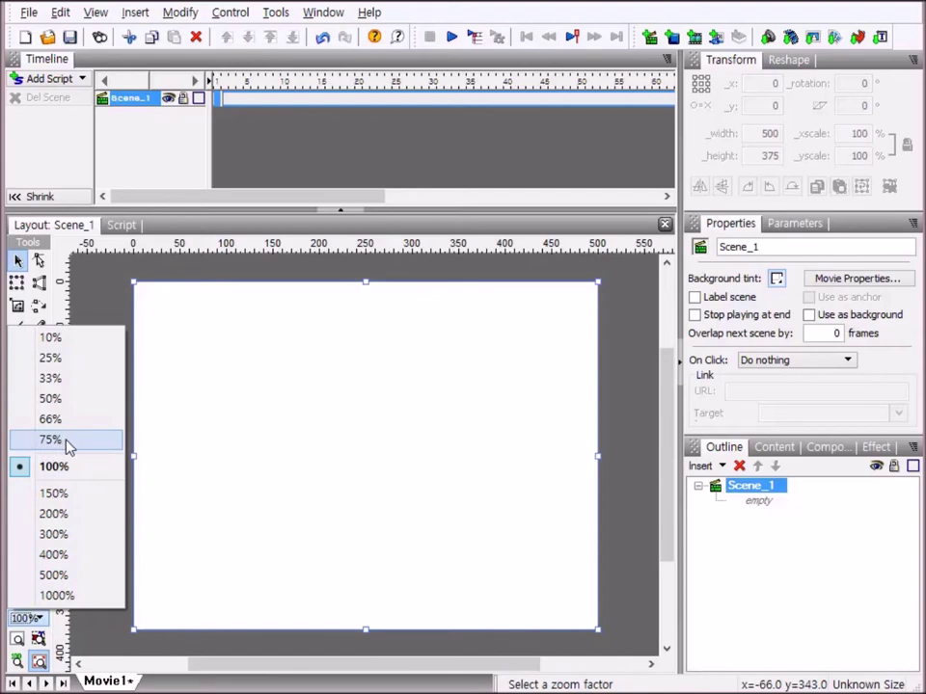
{"action": "left_click", "coordinate": [69, 441]}
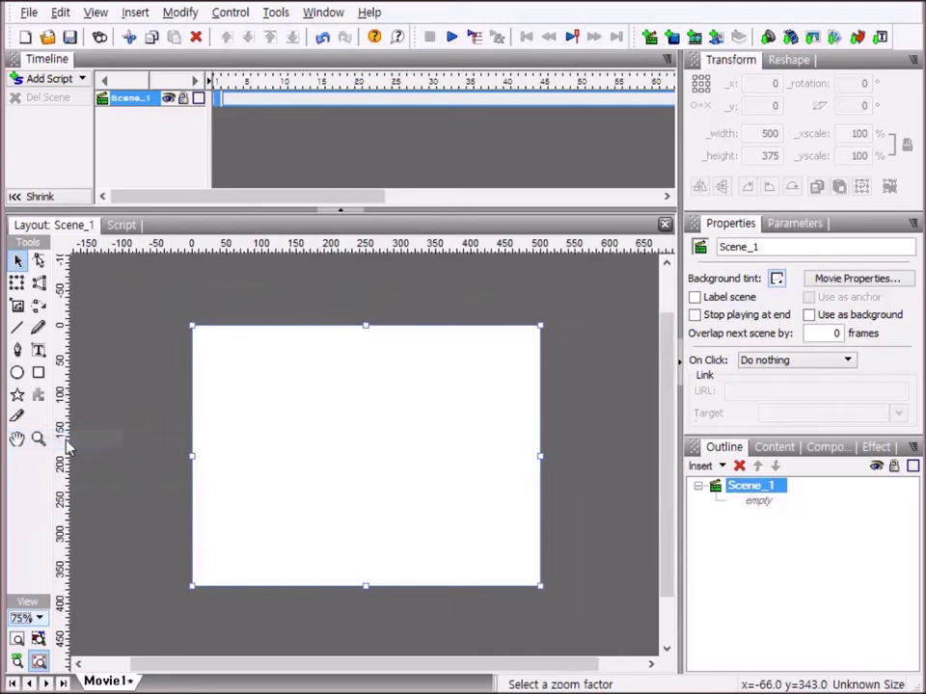
{"action": "left_click", "coordinate": [21, 618]}
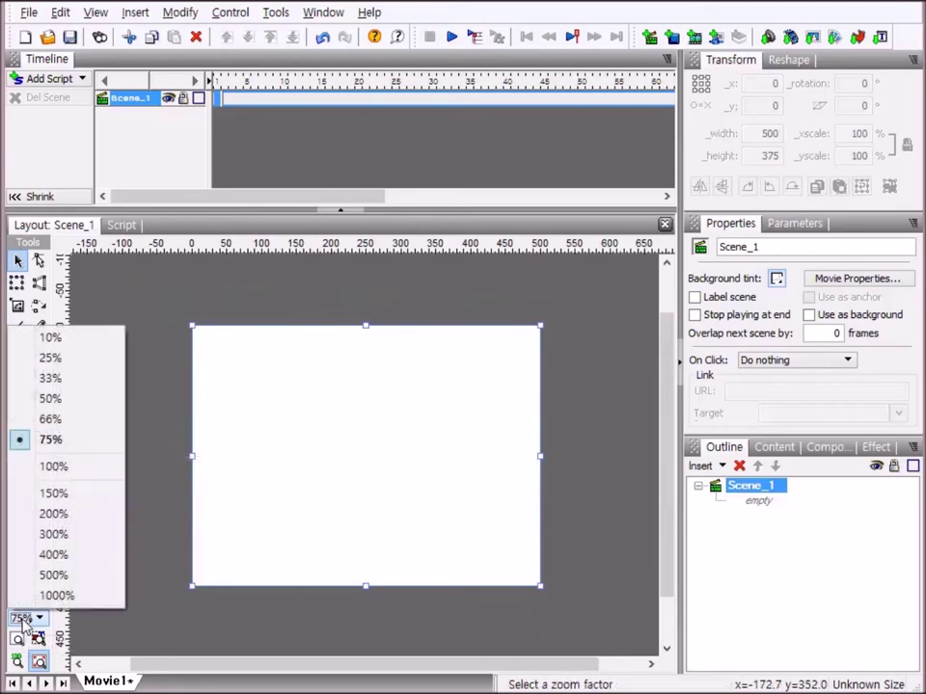
{"action": "left_click", "coordinate": [88, 404]}
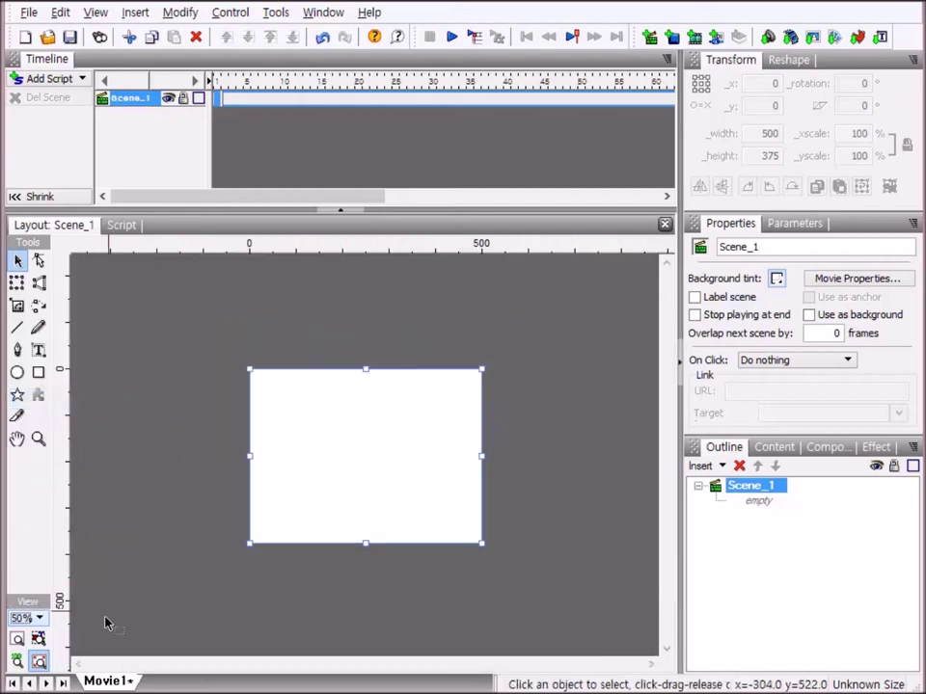
{"action": "left_click", "coordinate": [40, 620]}
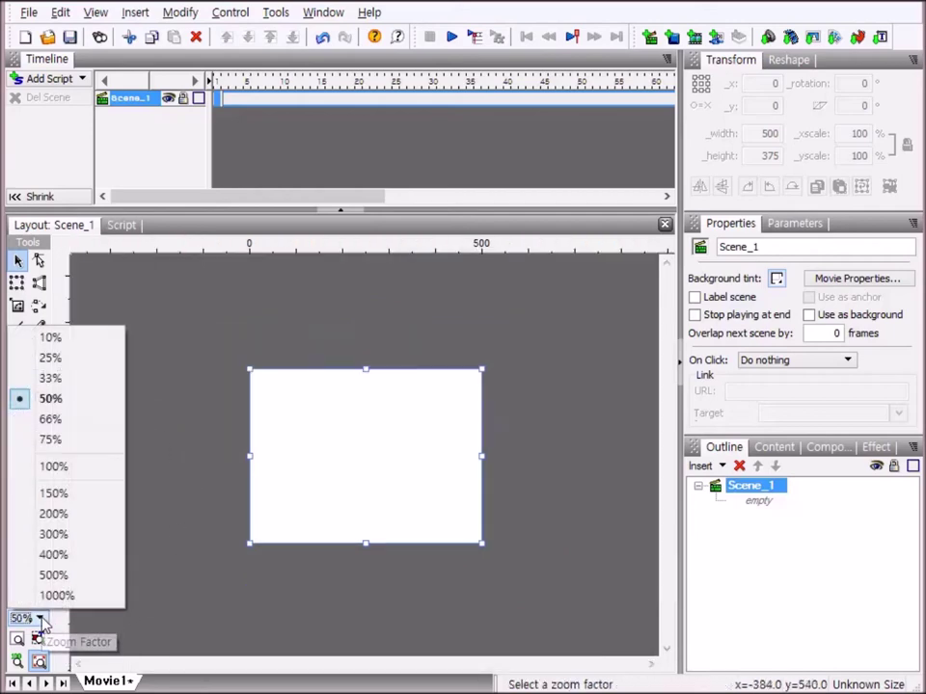
{"action": "left_click", "coordinate": [88, 381]}
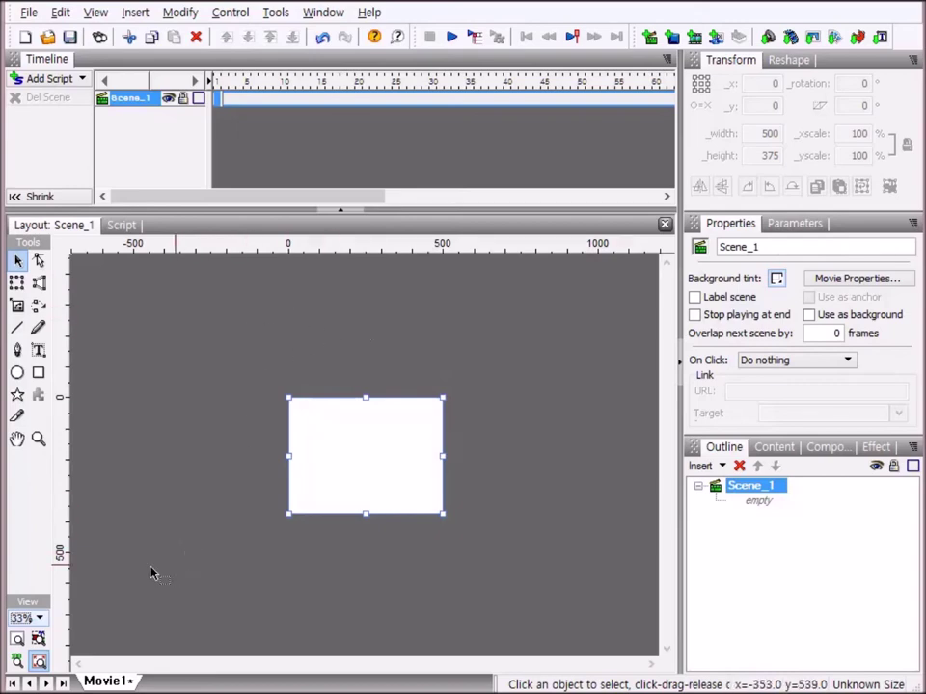
{"action": "left_click", "coordinate": [16, 663]}
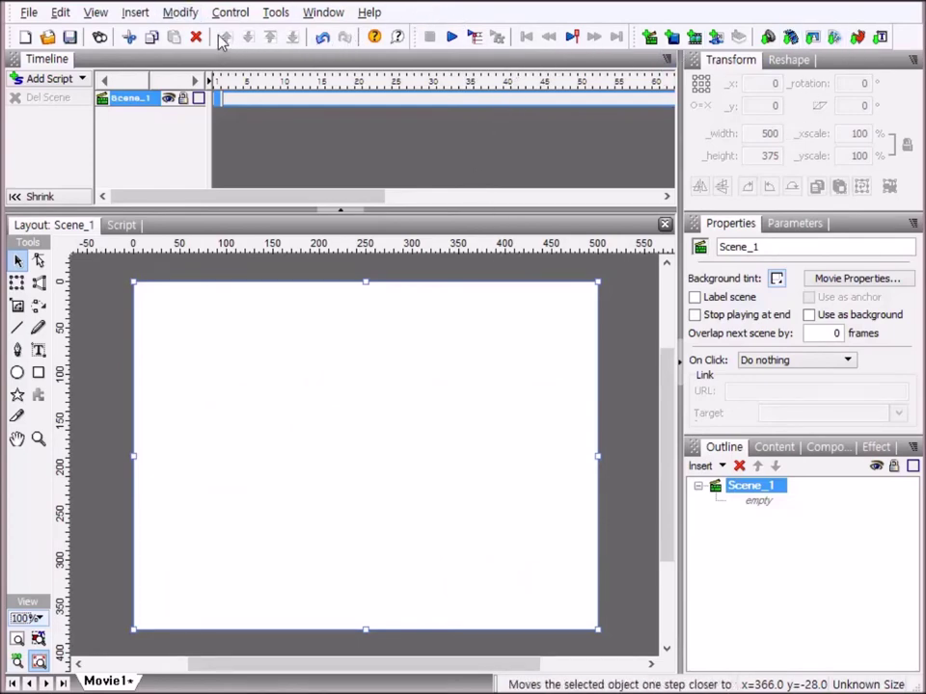
Insert the image 2.300X300.jpg from the 2. View Option folder into Scene_1
{"action": "left_click", "coordinate": [813, 39]}
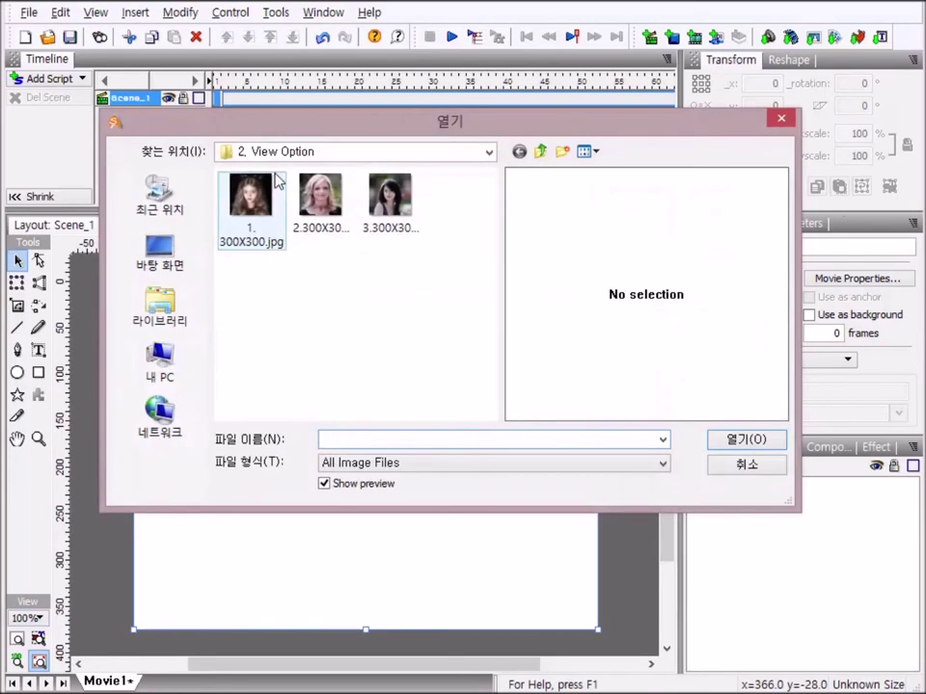
{"action": "left_click", "coordinate": [326, 198]}
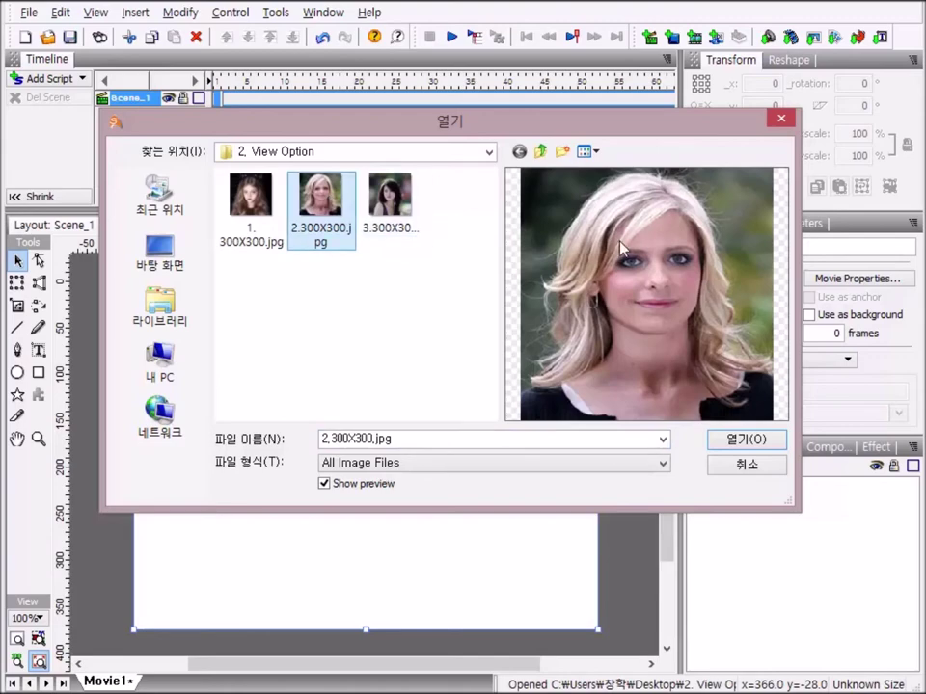
{"action": "left_click", "coordinate": [744, 443]}
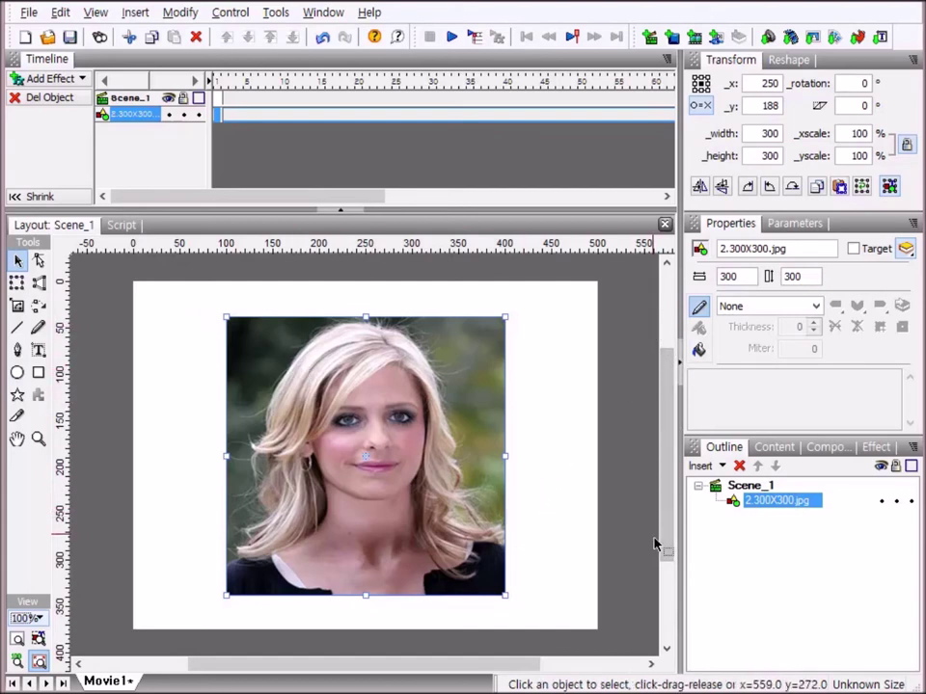
Scroll the layout view slightly down and to the right
{"action": "left_click_drag", "start_coordinate": [664, 478], "coordinate": [608, 456]}
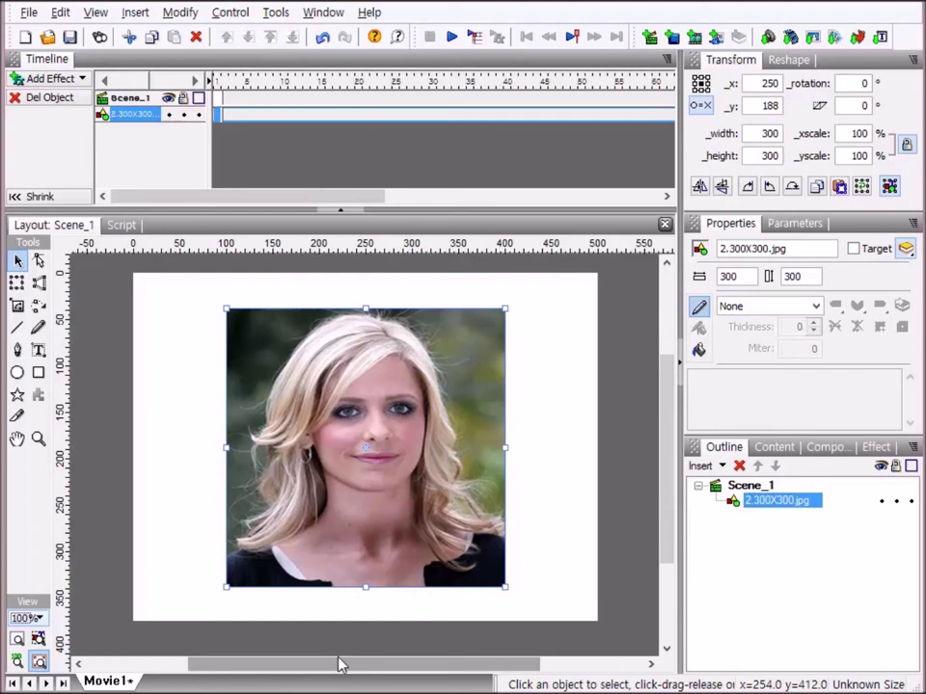
{"action": "mouse_move", "coordinate": [338, 669]}
{"action": "left_mouse_down"}
{"action": "mouse_move", "coordinate": [421, 663]}
{"action": "mouse_move", "coordinate": [274, 667]}
{"action": "mouse_move", "coordinate": [378, 675]}
{"action": "mouse_move", "coordinate": [259, 676]}
{"action": "mouse_move", "coordinate": [344, 680]}
{"action": "left_mouse_up"}
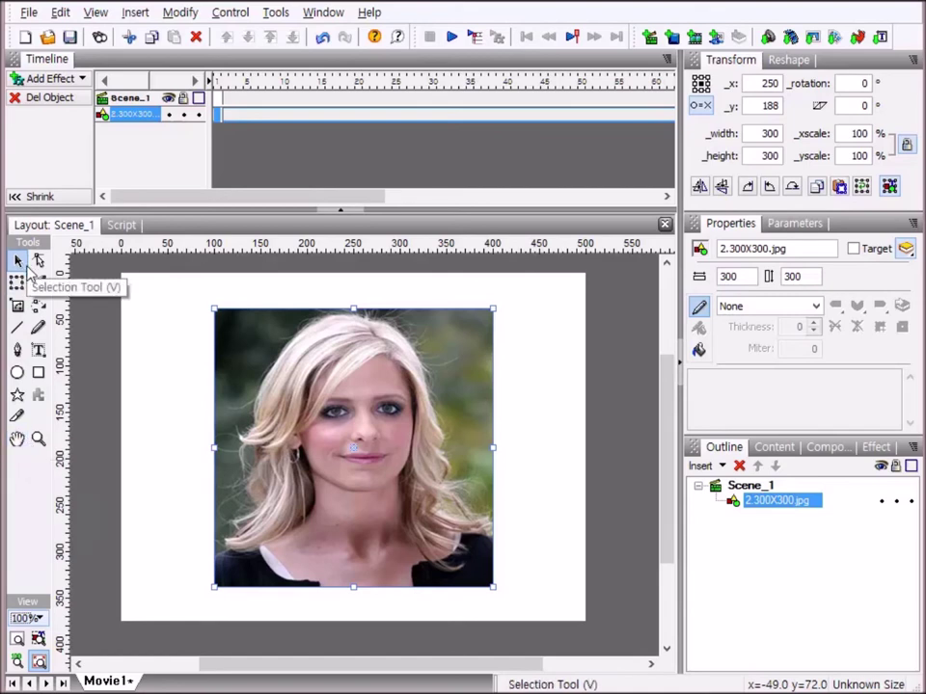
{"action": "left_click", "coordinate": [38, 661]}
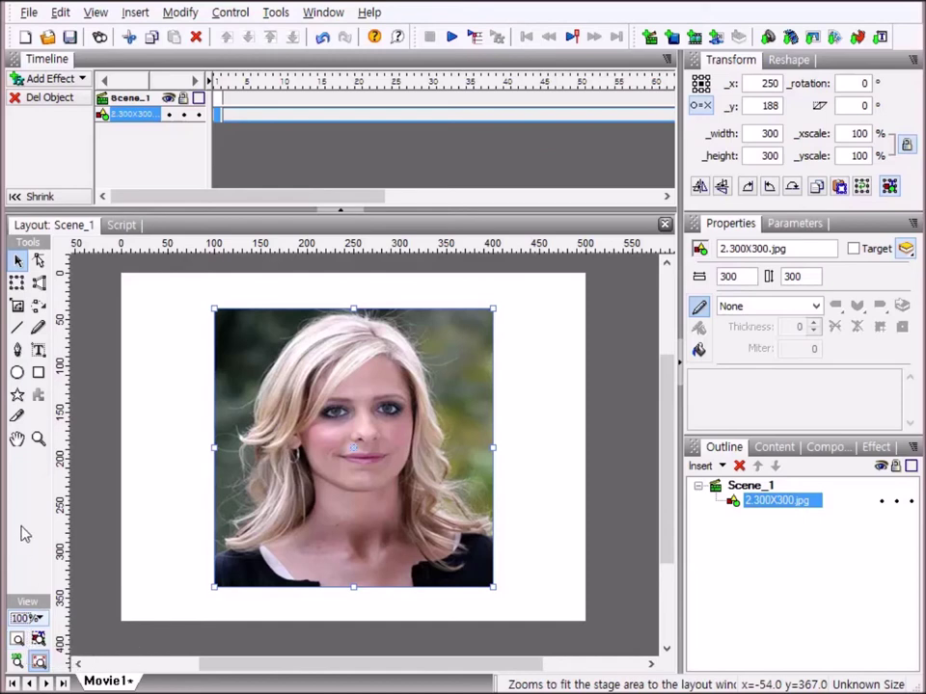
Pan the stage twice with the Hand tool, returning to the Selection tool after each pan
{"action": "left_click", "coordinate": [19, 440]}
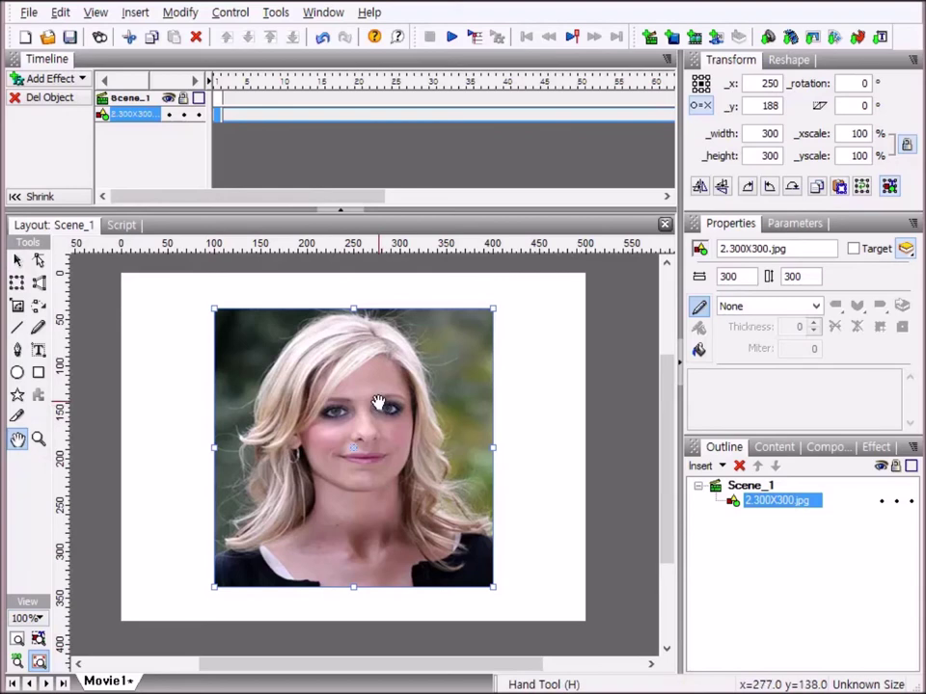
{"action": "left_click_drag", "start_coordinate": [378, 404], "coordinate": [404, 415]}
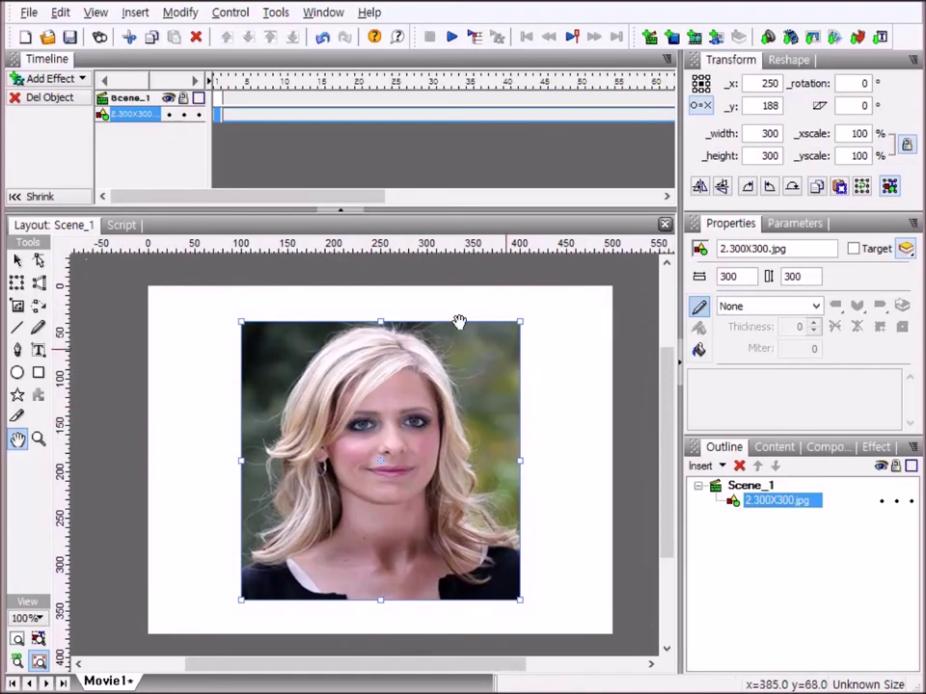
{"action": "left_click", "coordinate": [19, 261]}
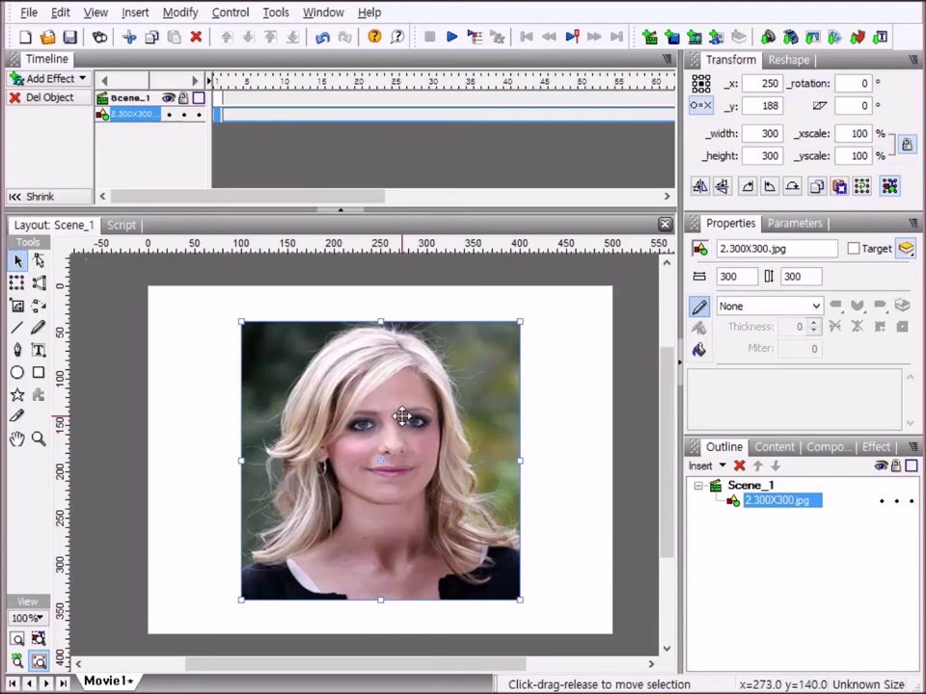
{"action": "key", "text": "h"}
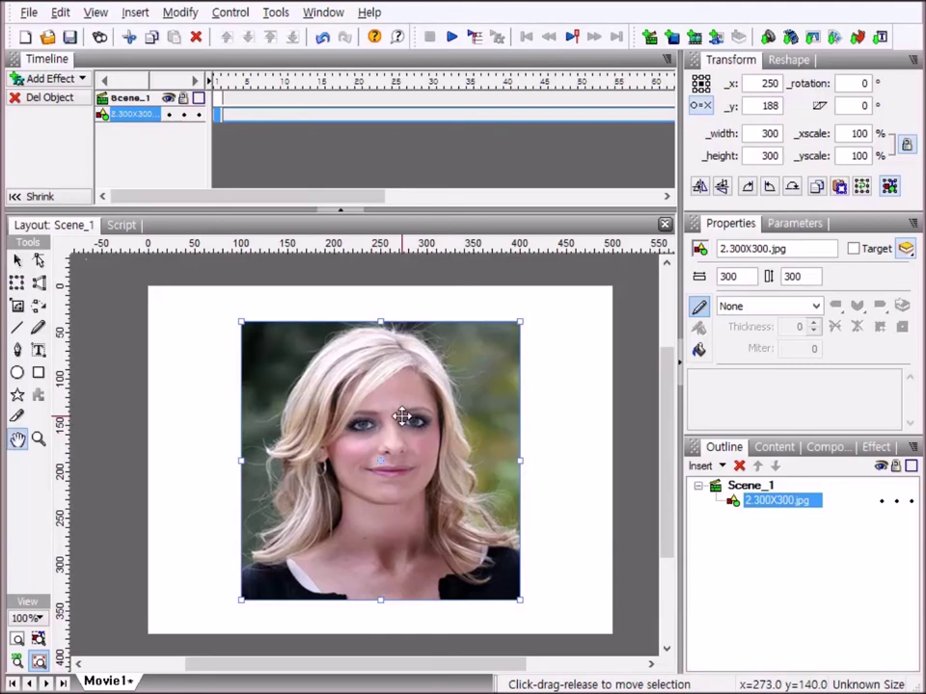
{"action": "left_click_drag", "start_coordinate": [401, 417], "coordinate": [385, 404]}
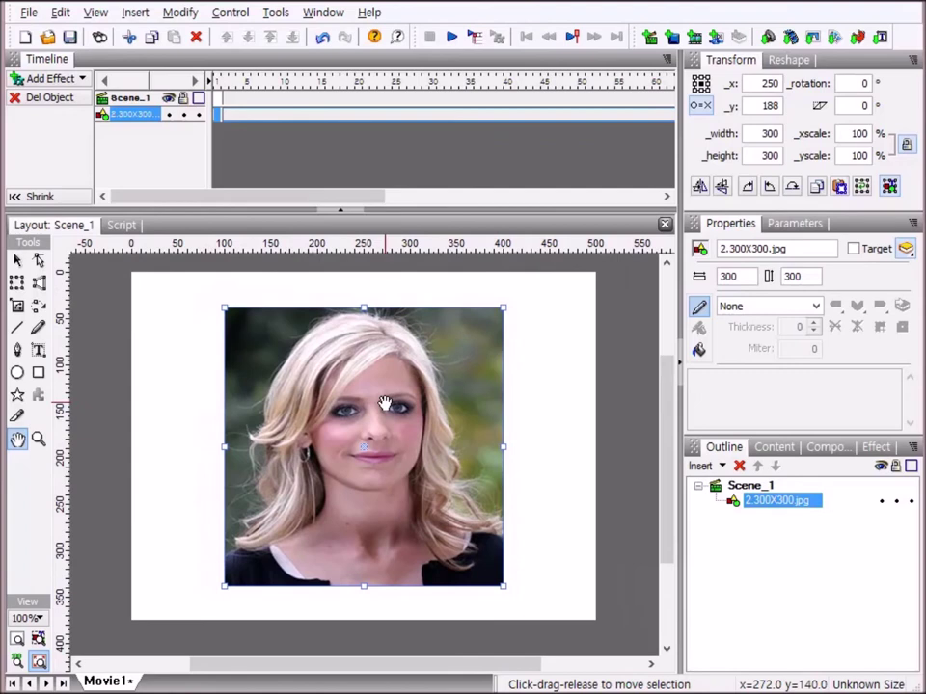
{"action": "key", "text": "v"}
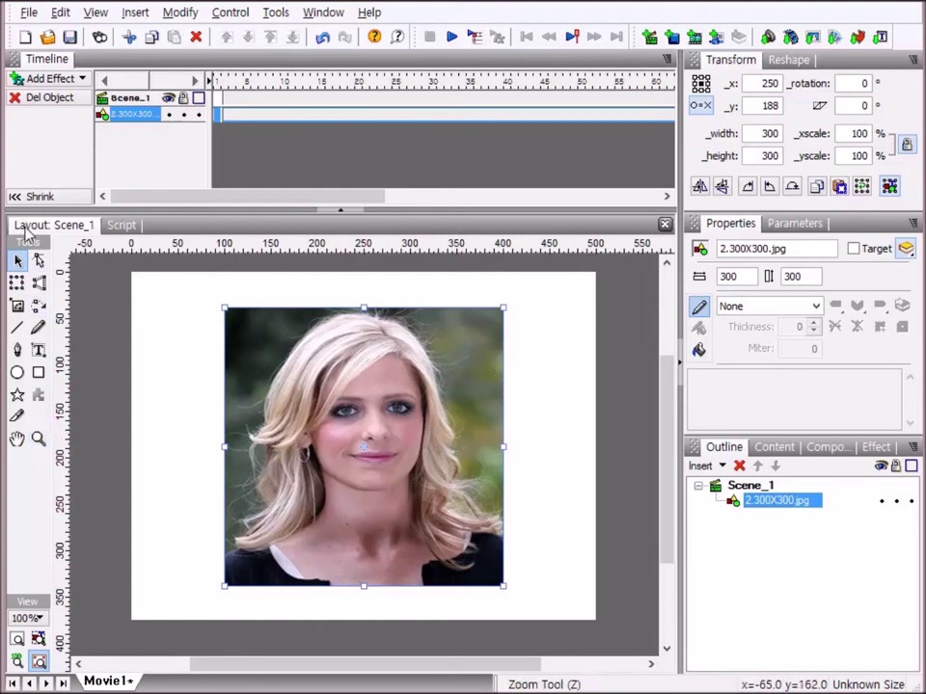
Magnify the inserted image to 225% with the Zoom tool, zoom out to 100%, and recentre the stage at actual size
{"action": "left_click", "coordinate": [38, 441]}
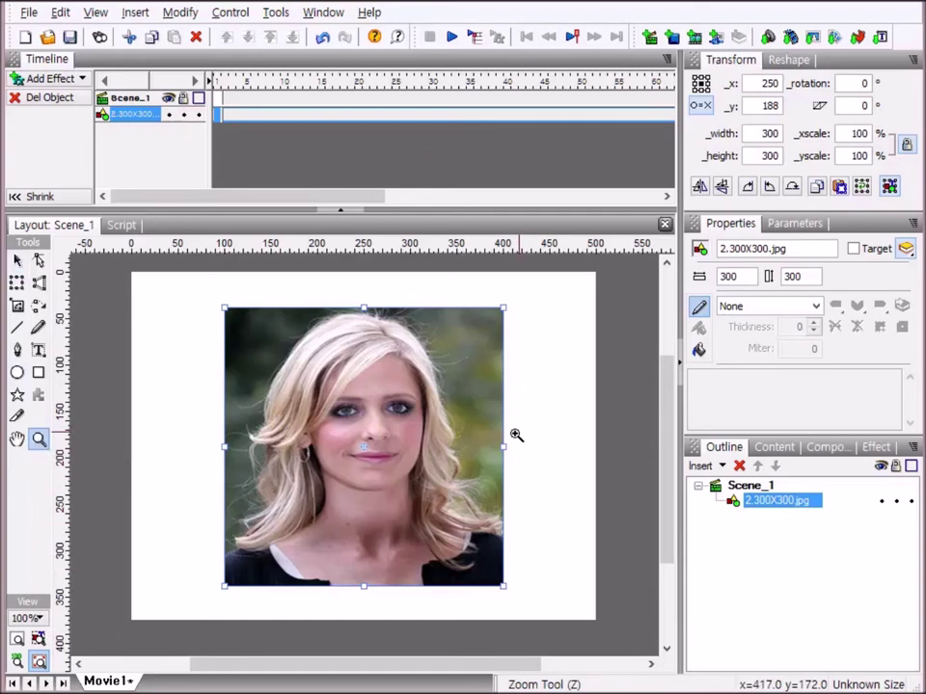
{"action": "left_click", "coordinate": [390, 421]}
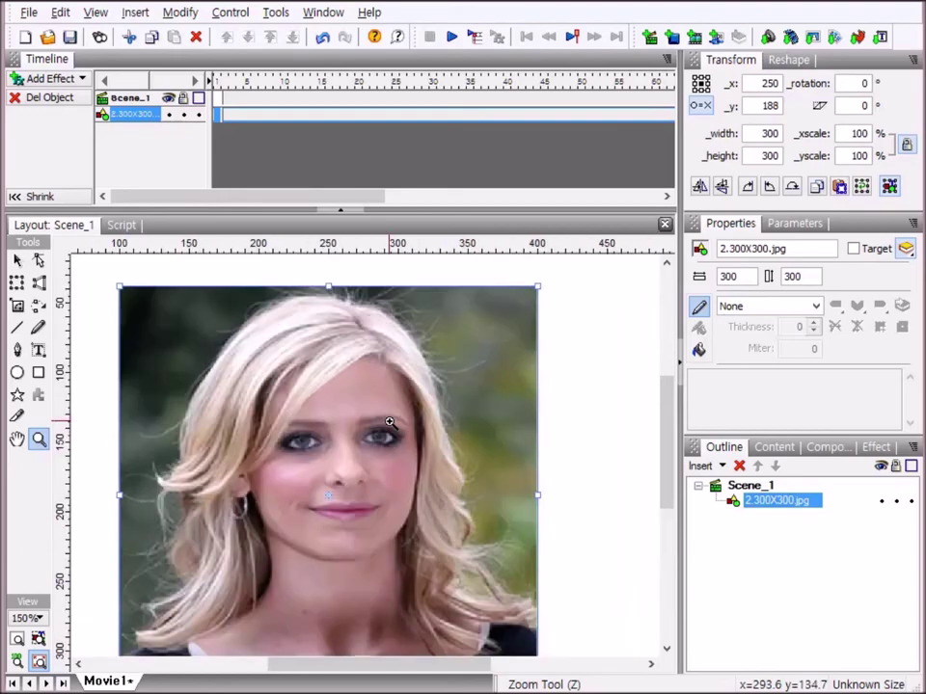
{"action": "left_click", "coordinate": [389, 421]}
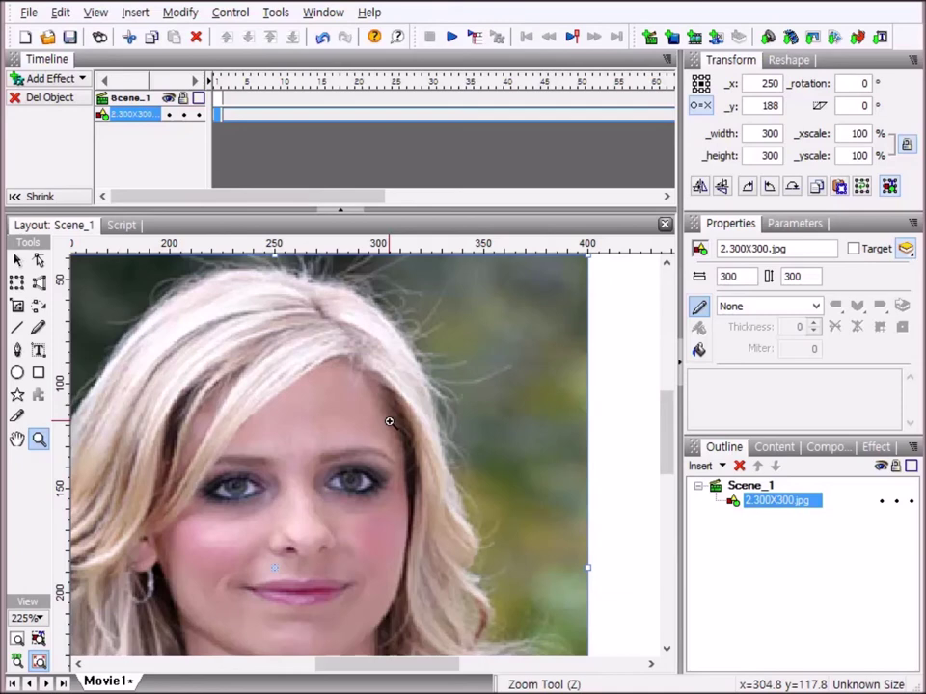
{"action": "left_click", "coordinate": [390, 421], "text": "alt"}
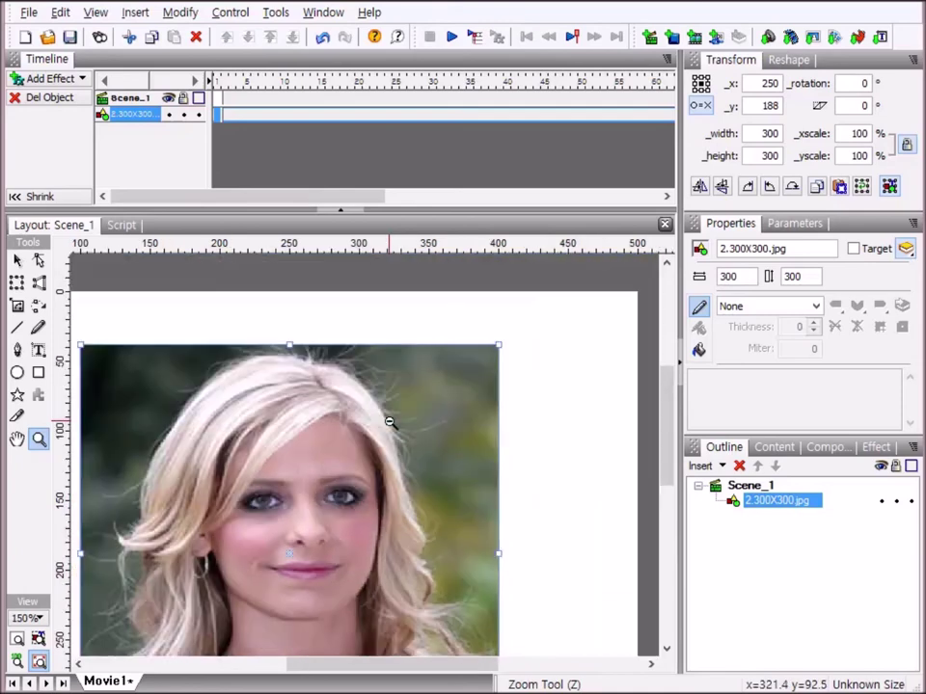
{"action": "left_click", "coordinate": [390, 422], "text": "alt"}
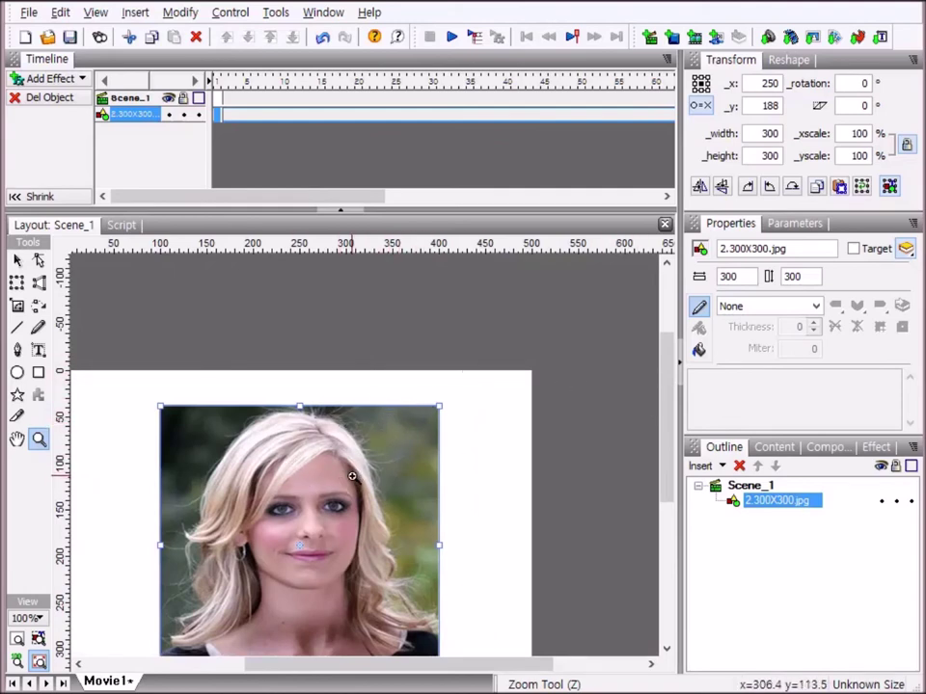
{"action": "left_click", "coordinate": [17, 666]}
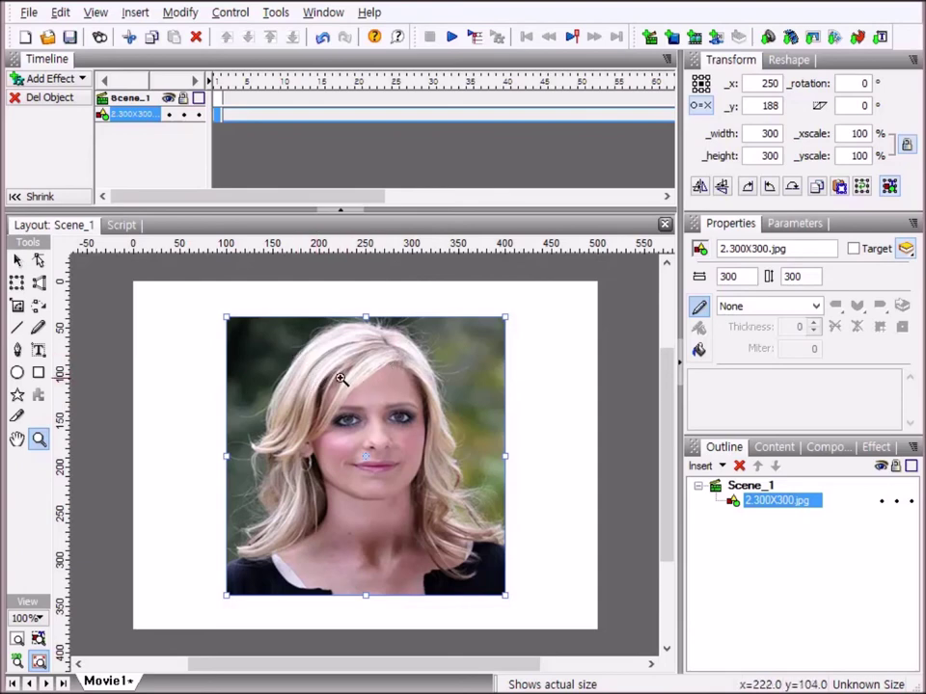
Magnify a rectangular area around the face in the image with the Zoom tool
{"action": "left_click_drag", "start_coordinate": [327, 372], "coordinate": [427, 493]}
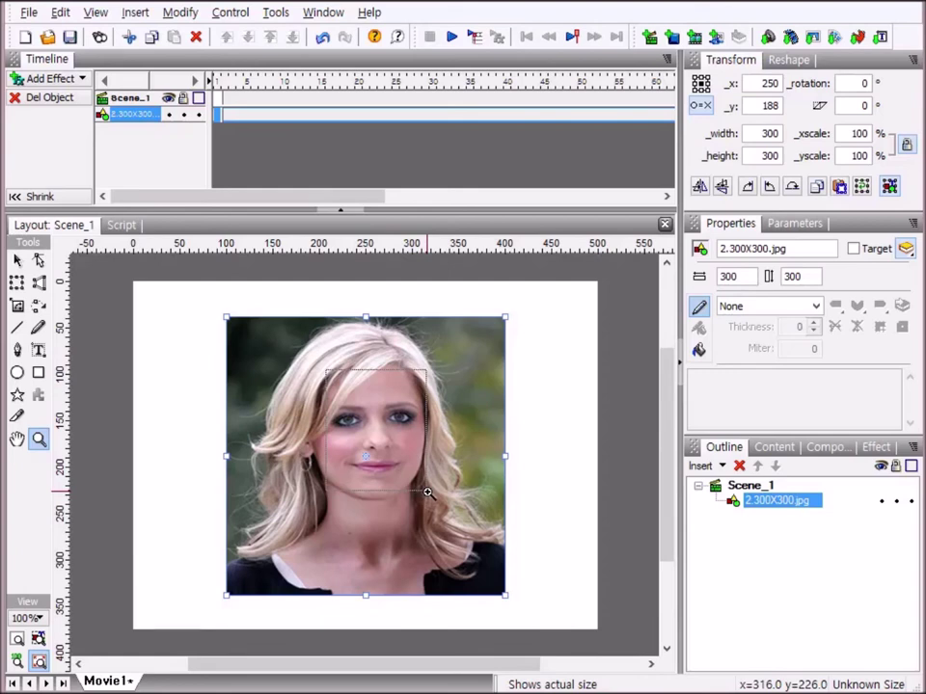
{"action": "left_click_drag", "start_coordinate": [428, 493], "coordinate": [424, 491]}
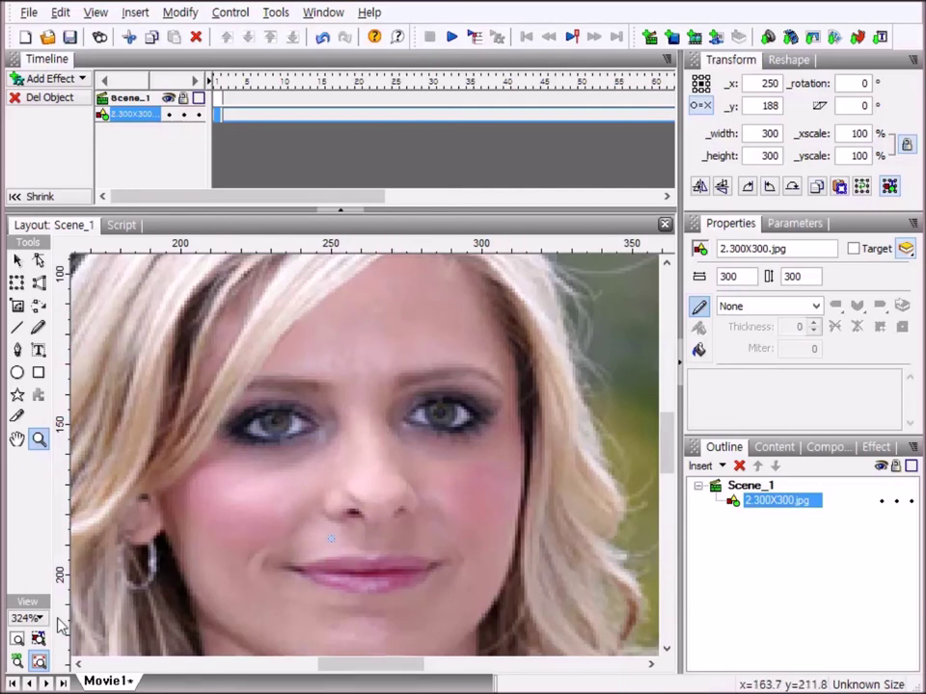
At actual size, shrink the photo with the Selection tool to about 80 by 78 pixels and move it to the stage's centre
{"action": "left_click", "coordinate": [17, 662]}
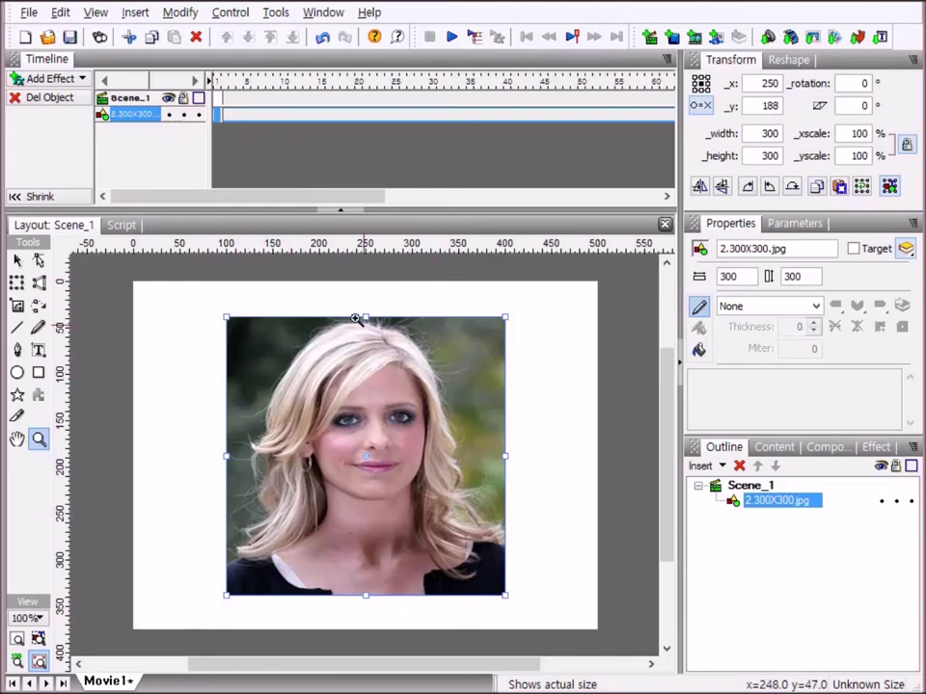
{"action": "left_click", "coordinate": [17, 262]}
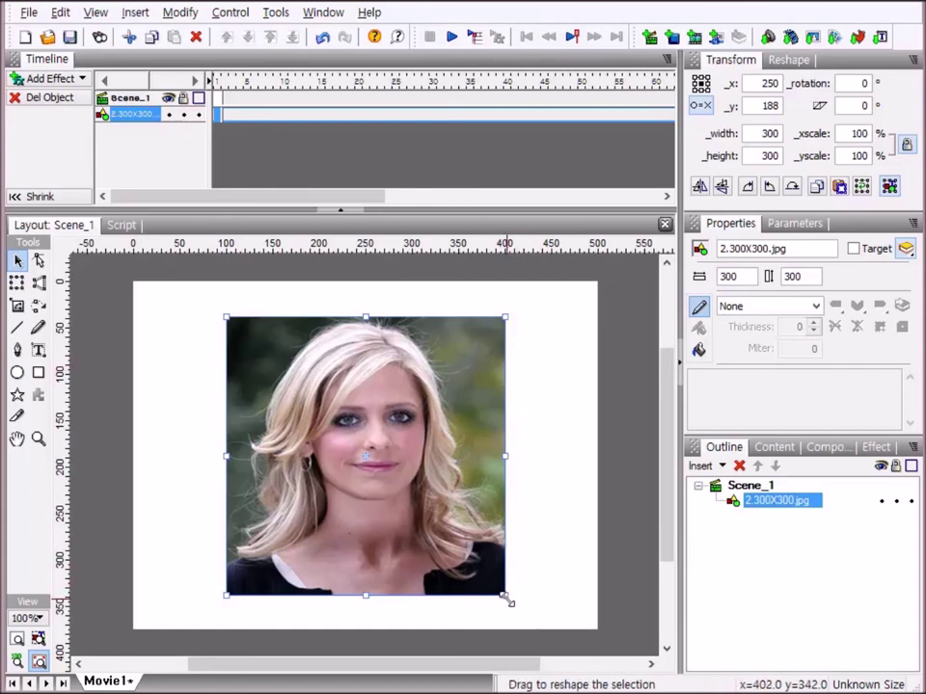
{"action": "left_click_drag", "start_coordinate": [505, 585], "coordinate": [301, 388]}
{"action": "left_click_drag", "start_coordinate": [288, 340], "coordinate": [390, 438]}
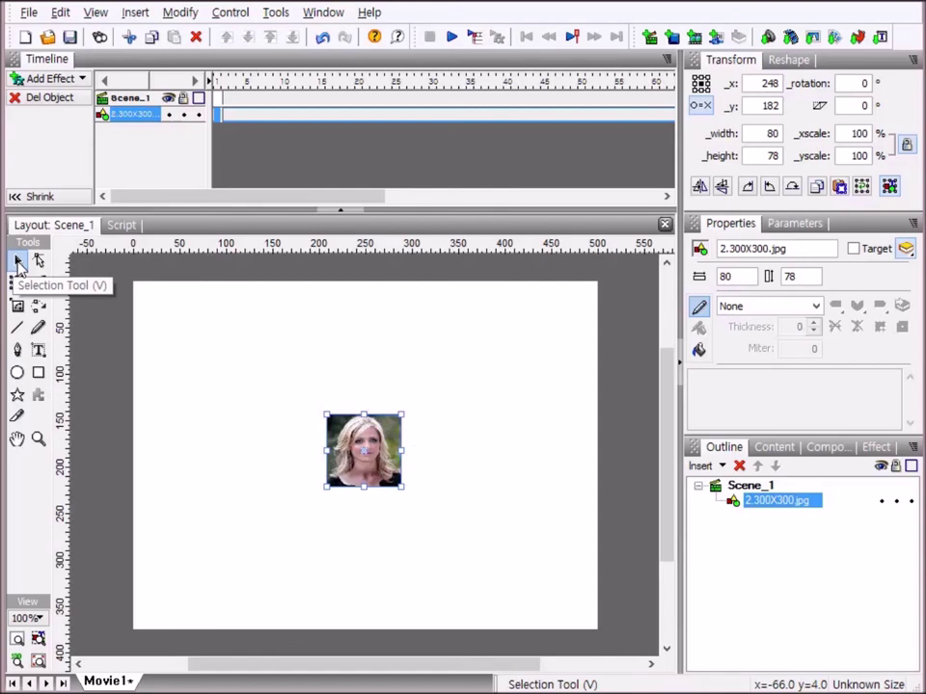
{"action": "left_click", "coordinate": [17, 262]}
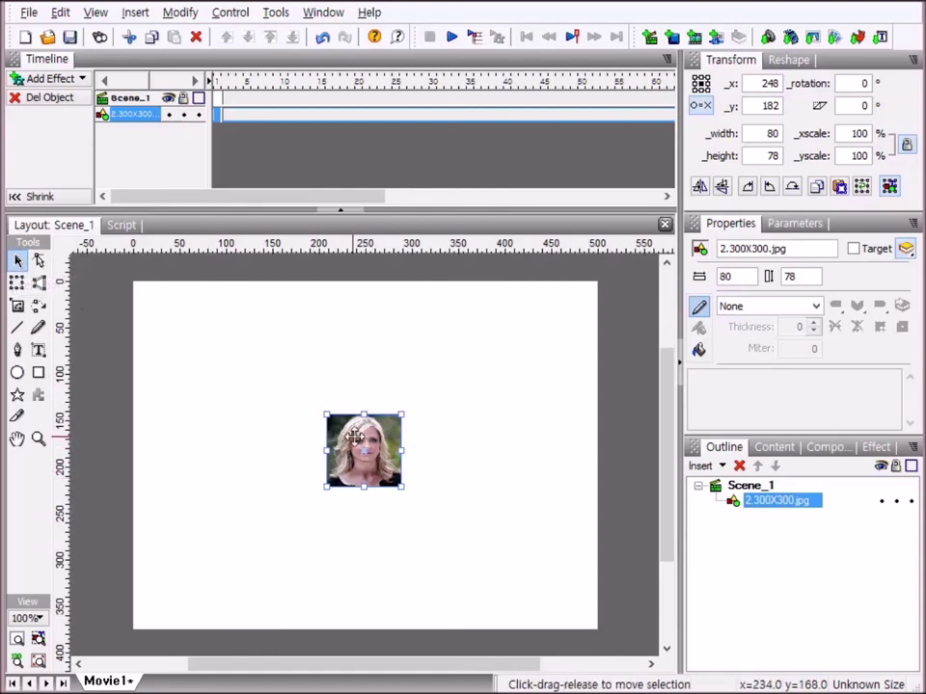
Fit the selected photo to the layout window, return the view to 100%, and fit the photo to the window again
{"action": "left_click", "coordinate": [39, 639]}
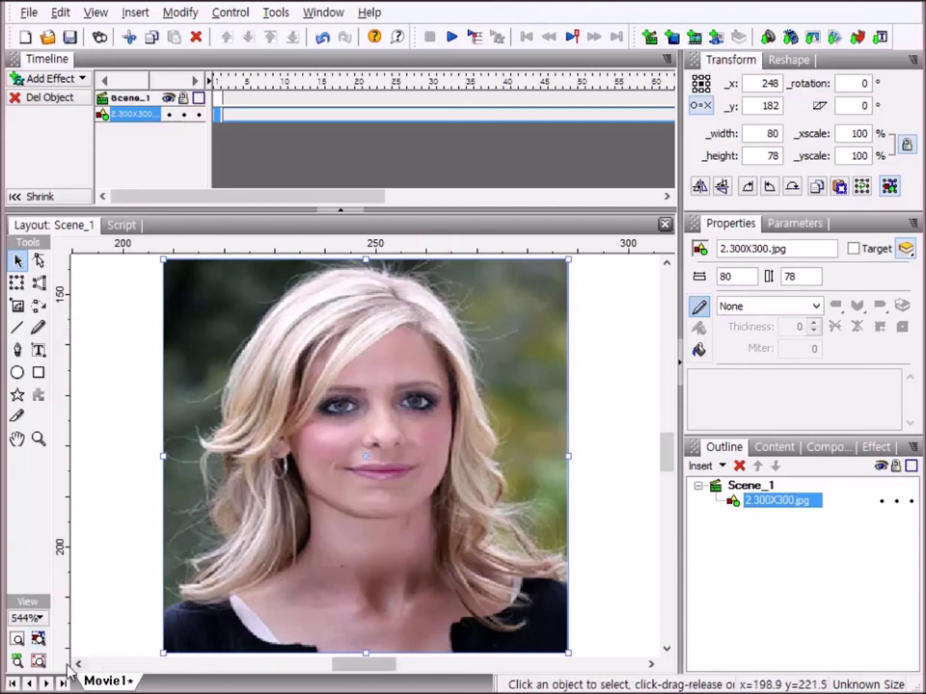
{"action": "left_click", "coordinate": [16, 662]}
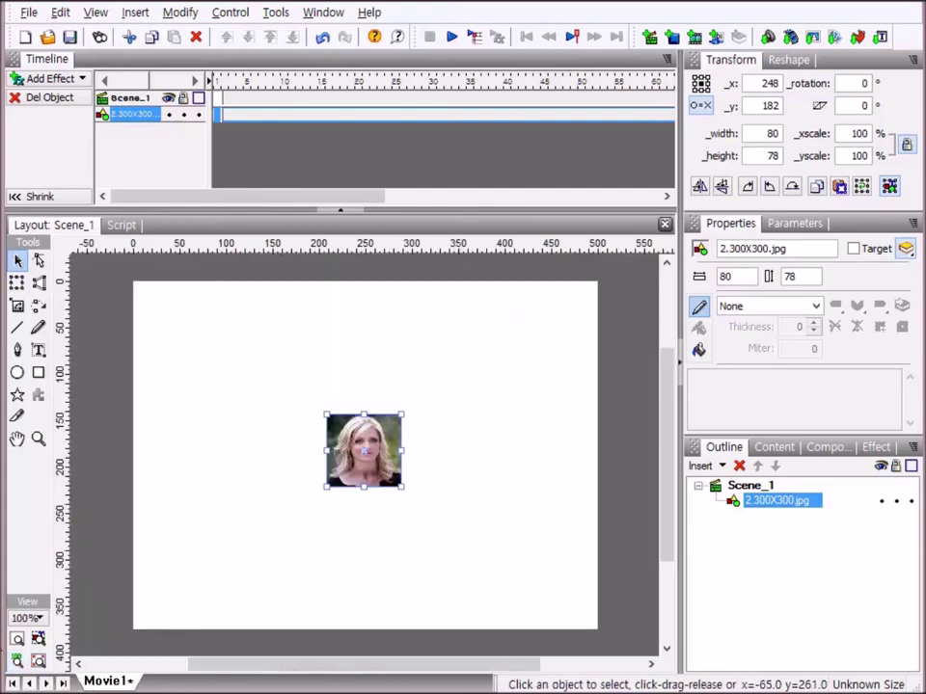
{"action": "left_click", "coordinate": [38, 639]}
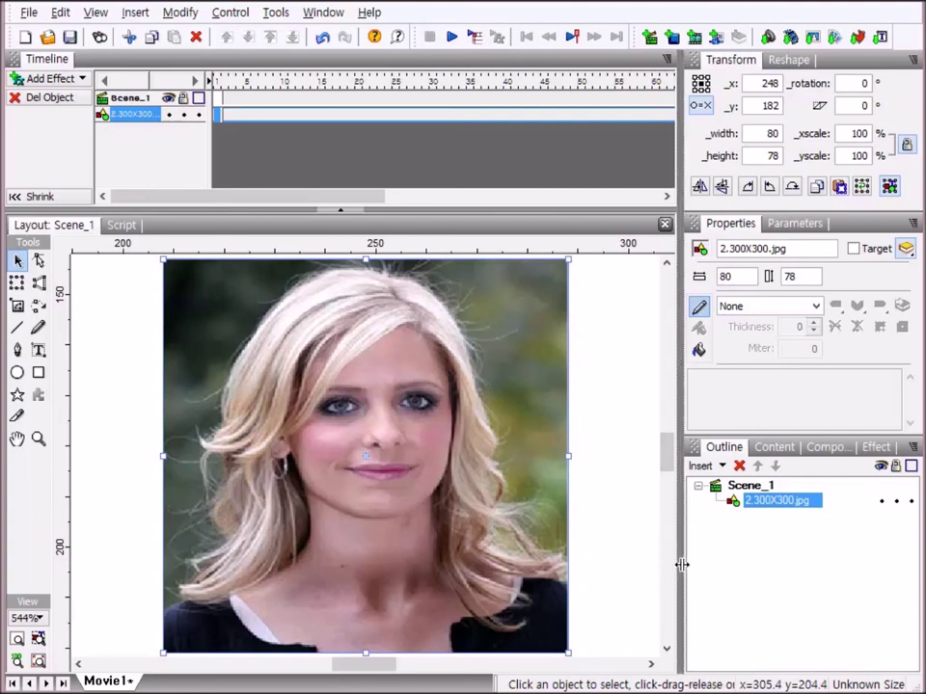
Narrow the layout area to roughly half its width and widen it back, with automatic view fitting off
{"action": "left_click_drag", "start_coordinate": [668, 566], "coordinate": [399, 541]}
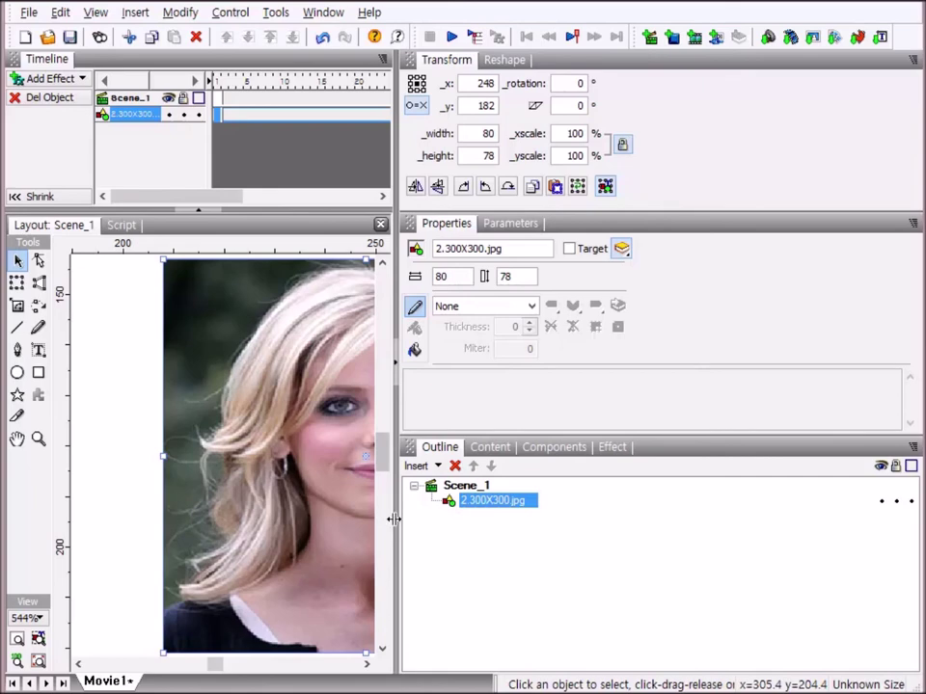
{"action": "left_click_drag", "start_coordinate": [395, 519], "coordinate": [707, 545]}
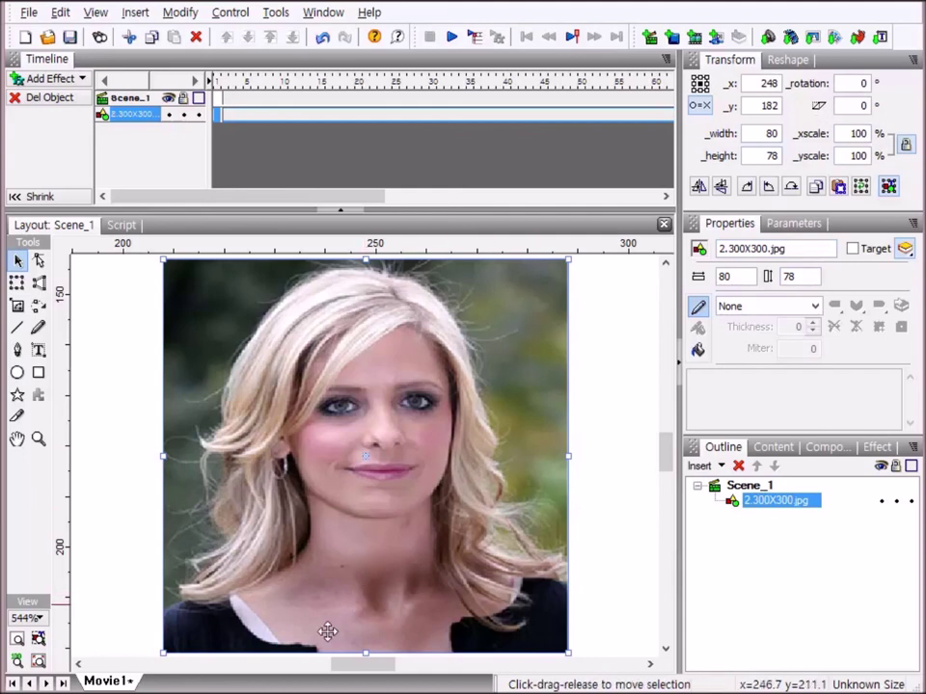
Turn on automatic view fitting and test it by narrowing the layout area in two stages and restoring its width
{"action": "left_click", "coordinate": [40, 662]}
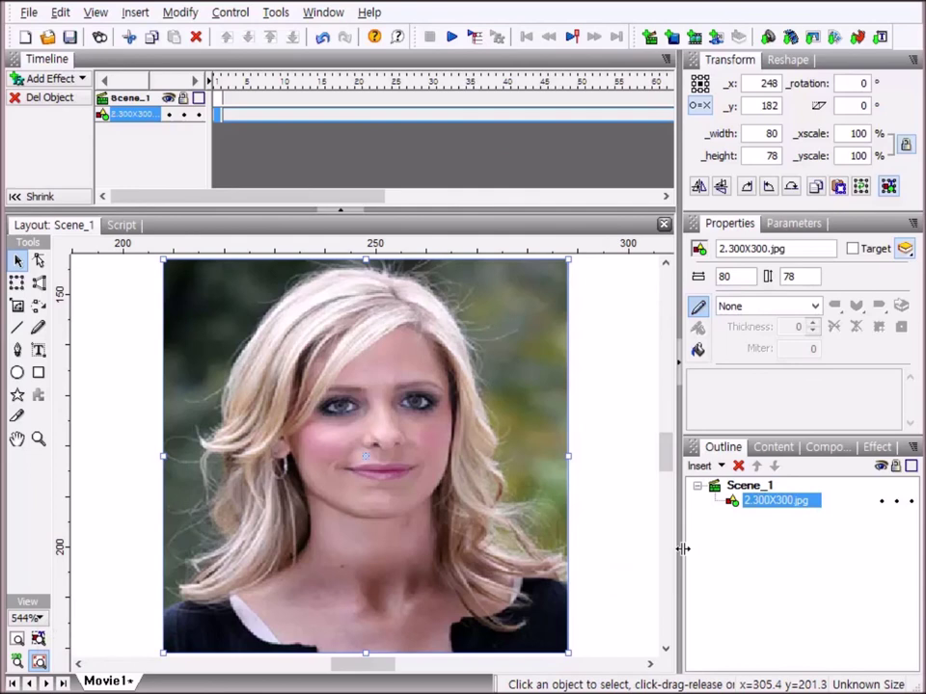
{"action": "left_click_drag", "start_coordinate": [682, 548], "coordinate": [623, 567]}
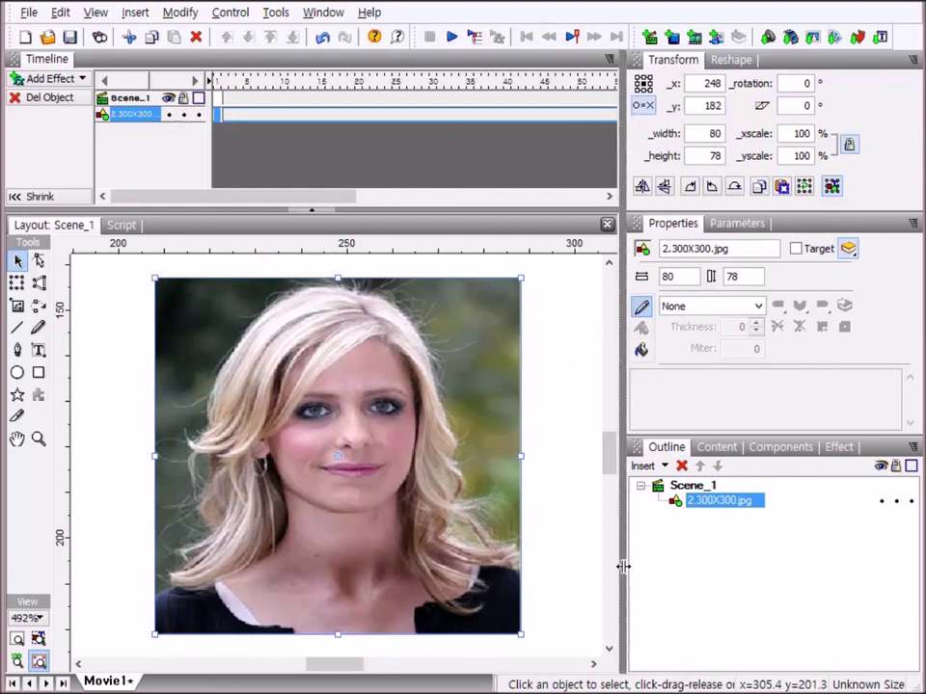
{"action": "left_click_drag", "start_coordinate": [623, 567], "coordinate": [459, 578]}
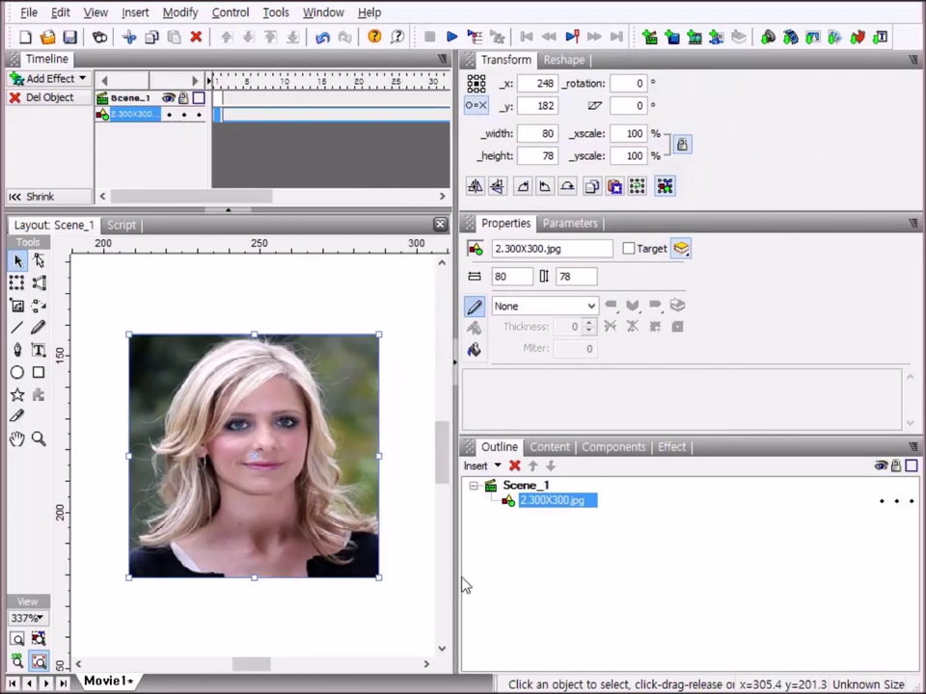
{"action": "left_click_drag", "start_coordinate": [459, 569], "coordinate": [737, 603]}
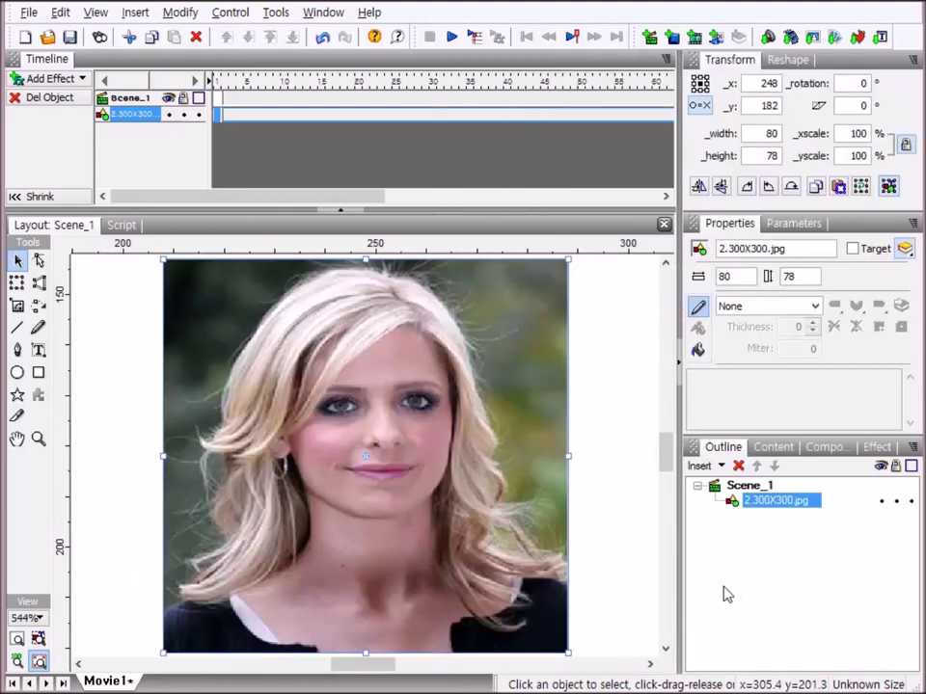